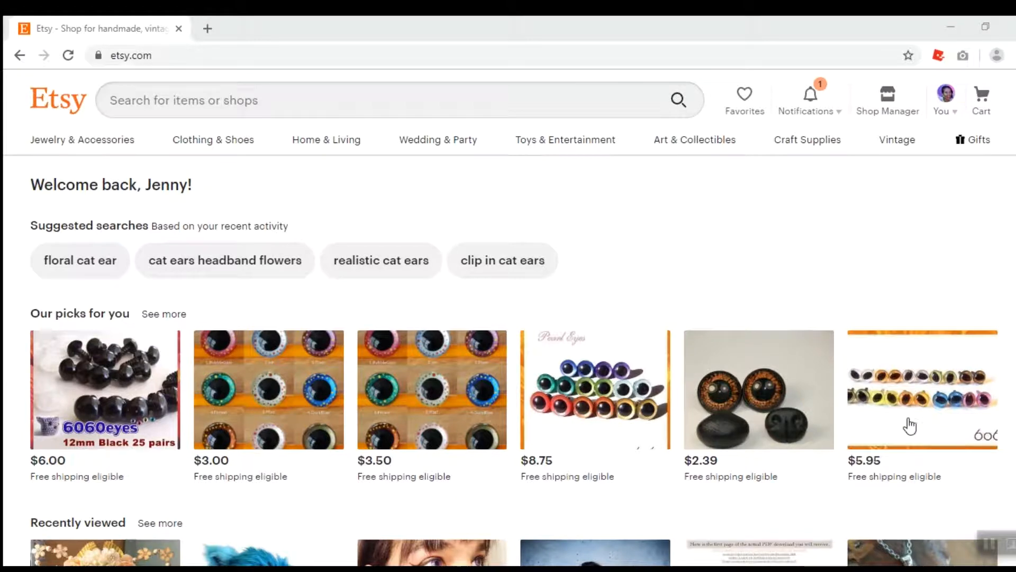
Open the Sales and coupons page from the Shop Manager's marketing section
{"action": "left_click", "coordinate": [901, 119]}
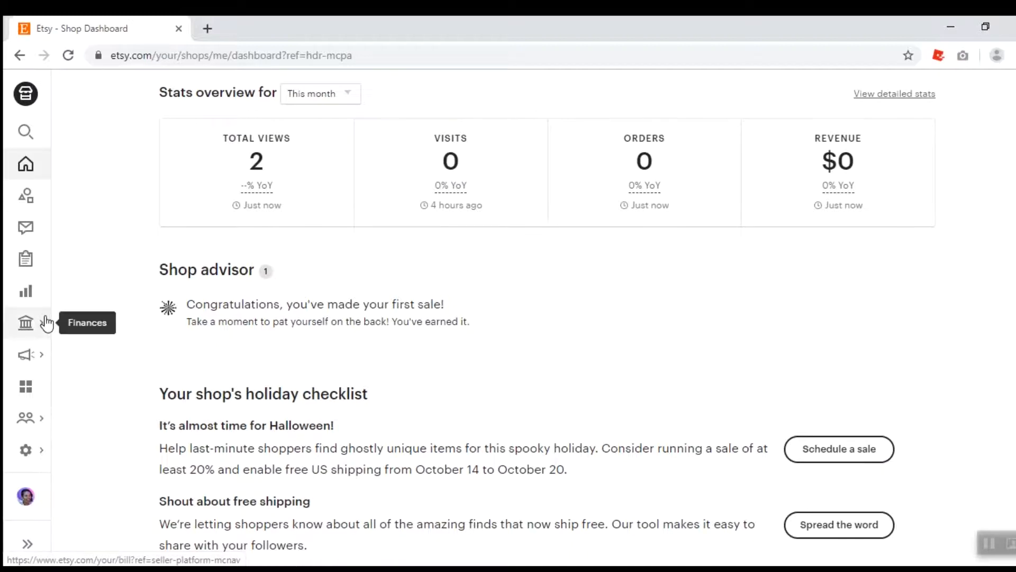
{"action": "left_click", "coordinate": [43, 358]}
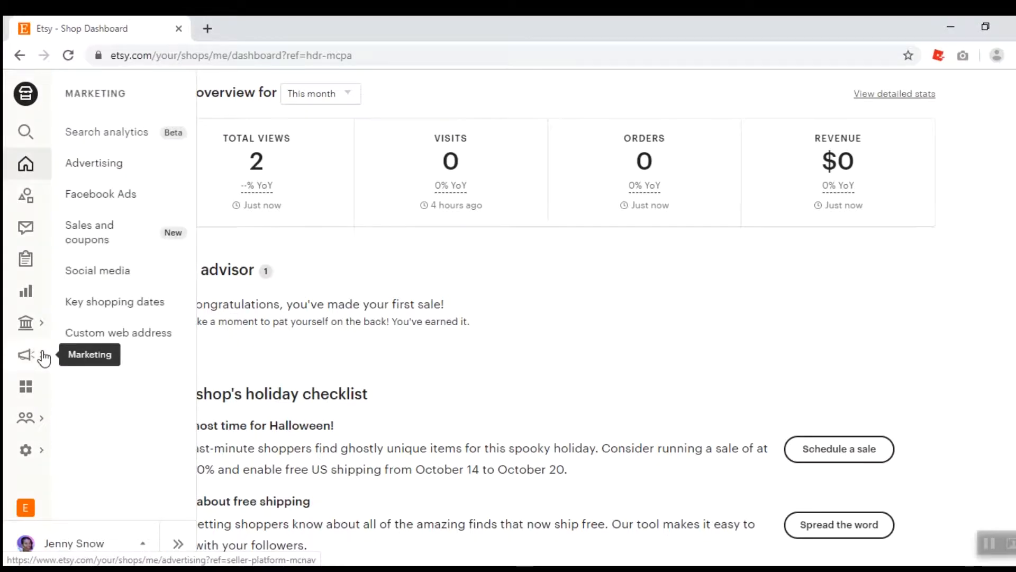
{"action": "left_click", "coordinate": [144, 243]}
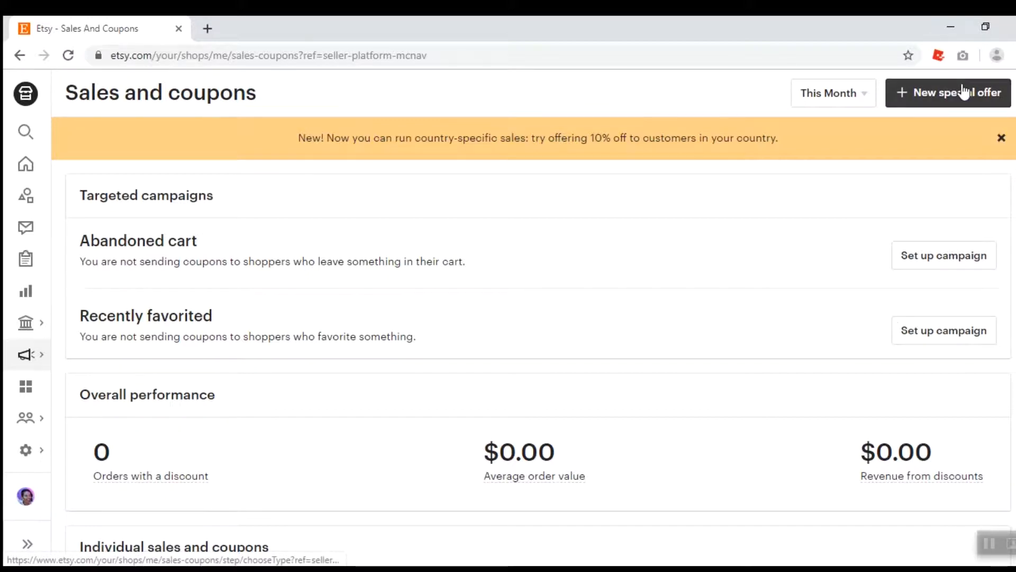
Start a new special offer and choose to run a sale
{"action": "scroll", "coordinate": [533, 318], "scroll_direction": "down", "scroll_amount": 1}
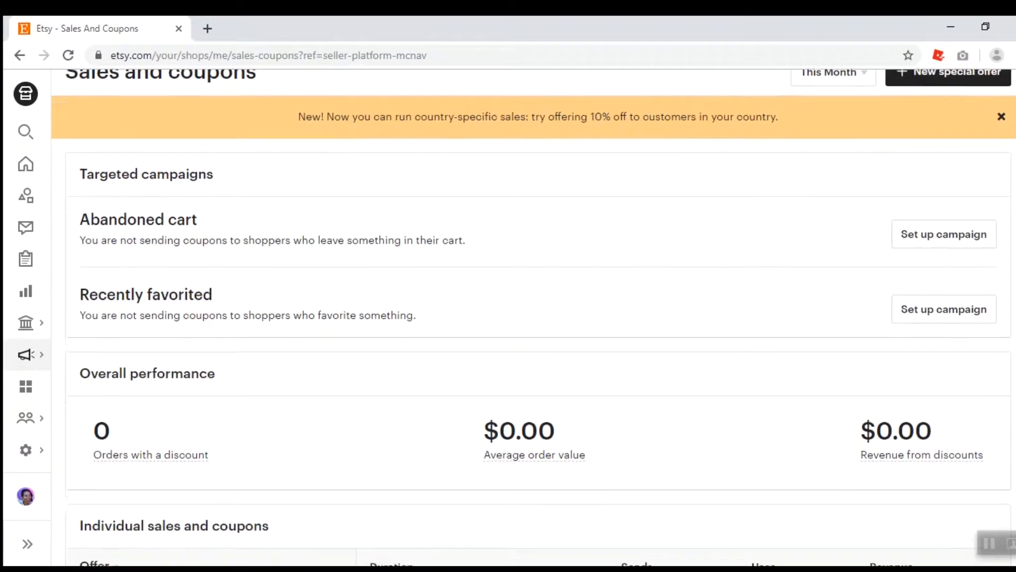
{"action": "scroll", "coordinate": [984, 103], "scroll_direction": "up", "scroll_amount": 1}
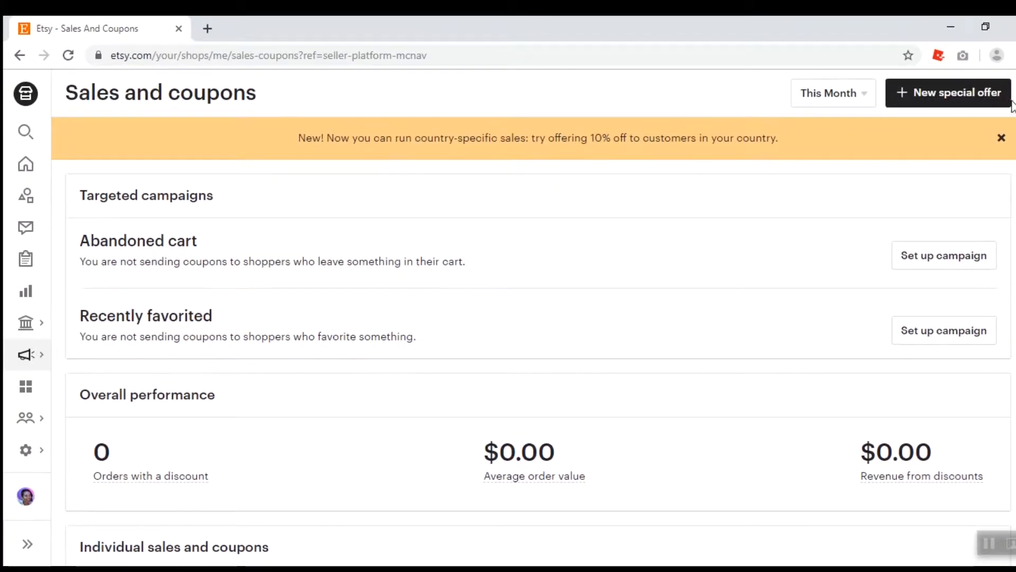
{"action": "left_click", "coordinate": [986, 105]}
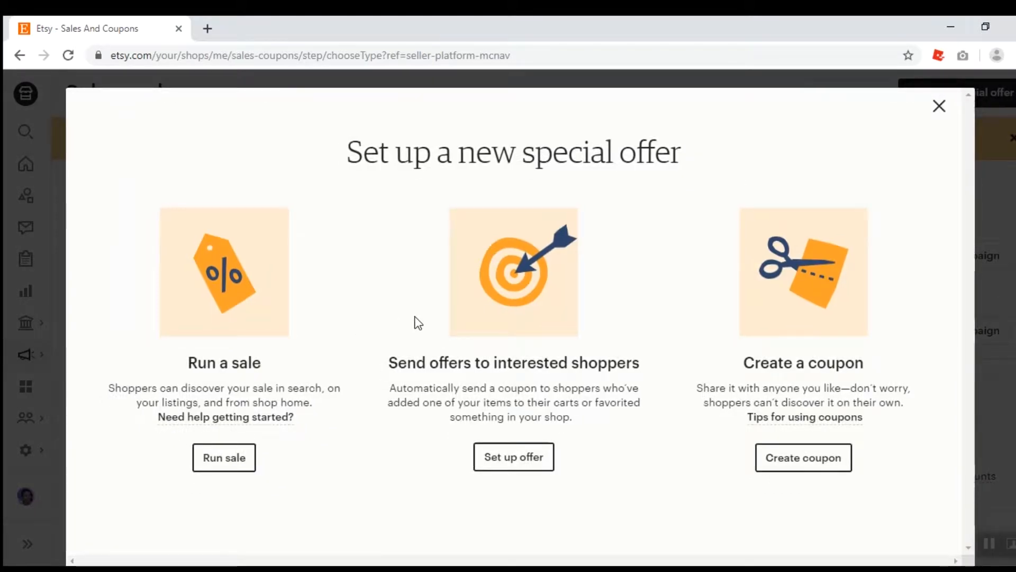
{"action": "left_click", "coordinate": [249, 465]}
{"action": "left_click", "coordinate": [249, 463]}
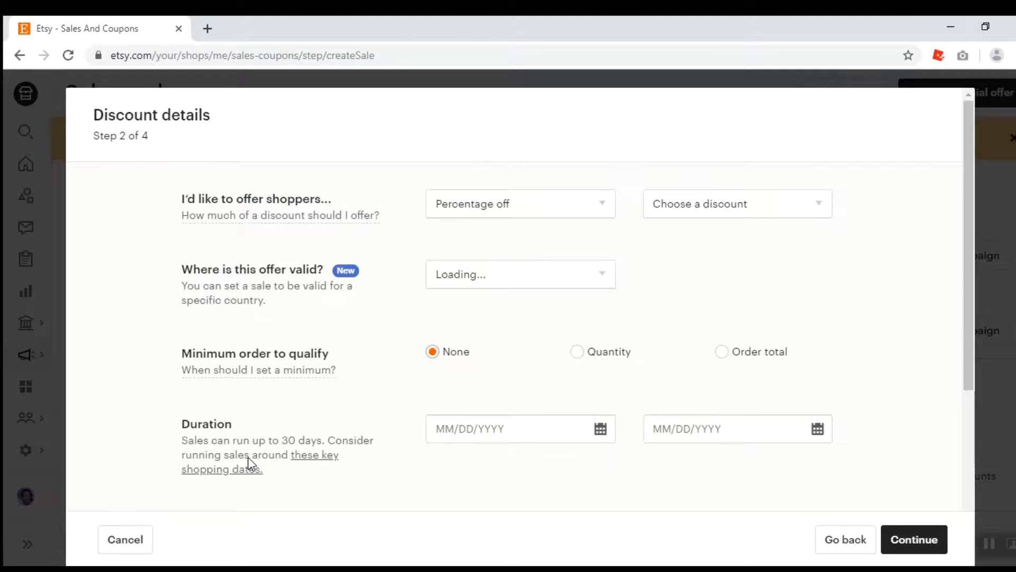
Set the sale discount type to Percentage off with 10% off
{"action": "left_click", "coordinate": [519, 212]}
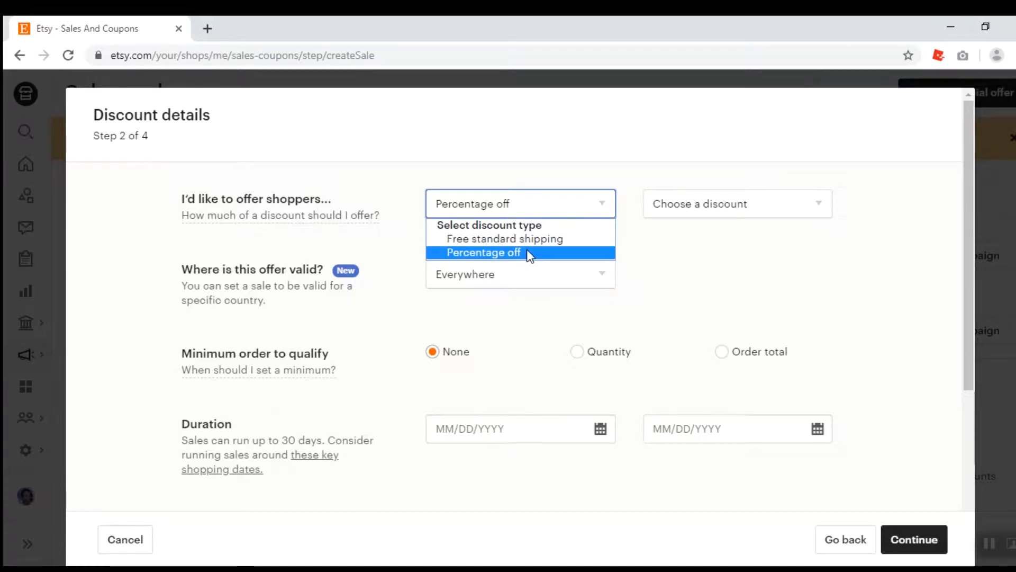
{"action": "left_click", "coordinate": [526, 253]}
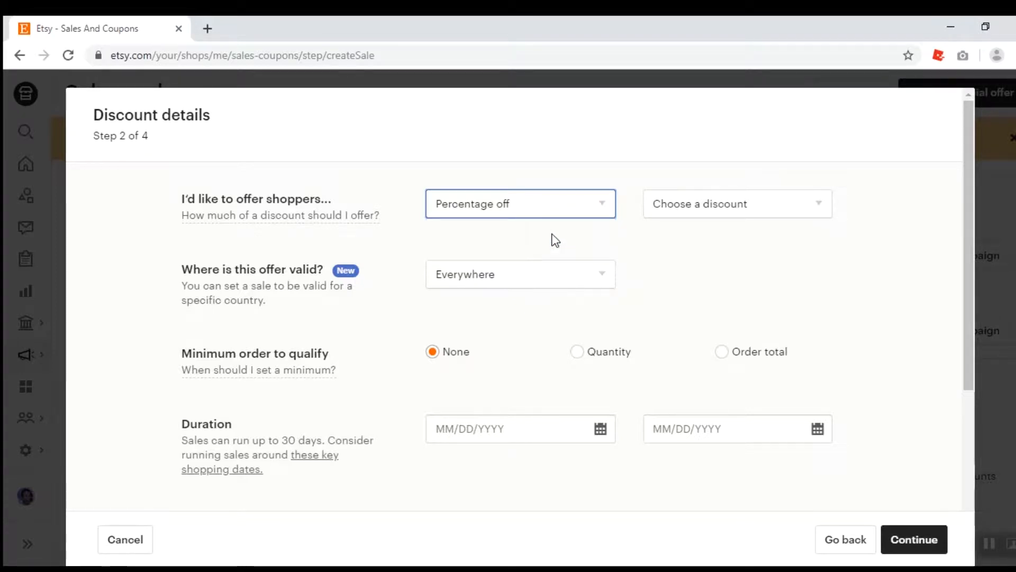
{"action": "left_click", "coordinate": [667, 207]}
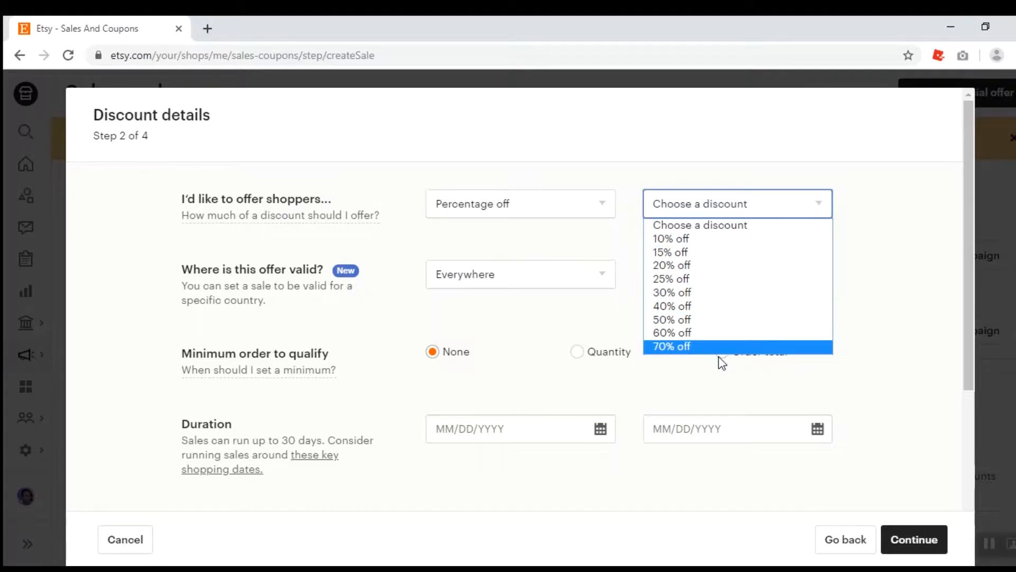
{"action": "left_click", "coordinate": [691, 239]}
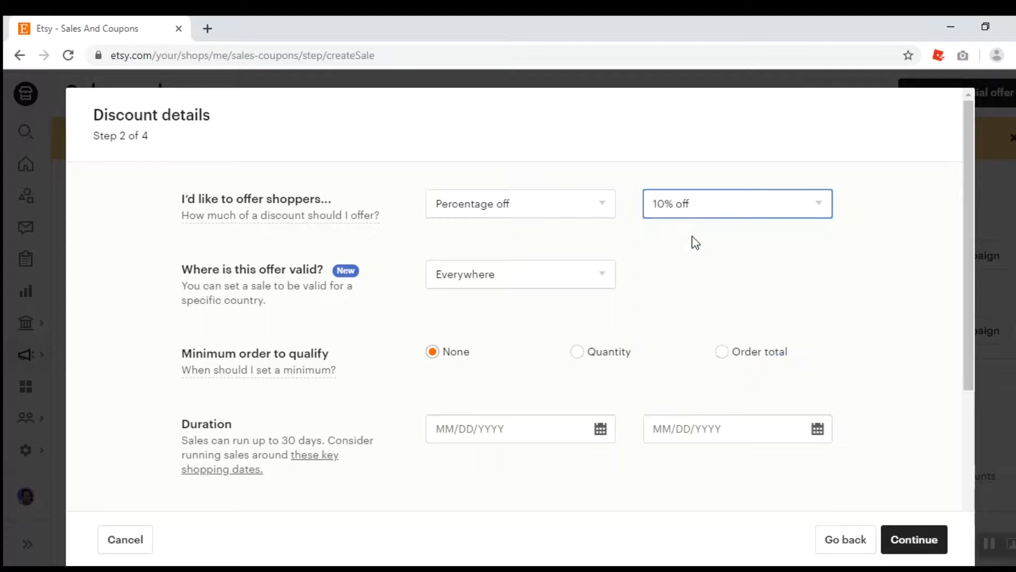
Set the offer's valid country to Egypt, then back to Everywhere
{"action": "left_click", "coordinate": [478, 285]}
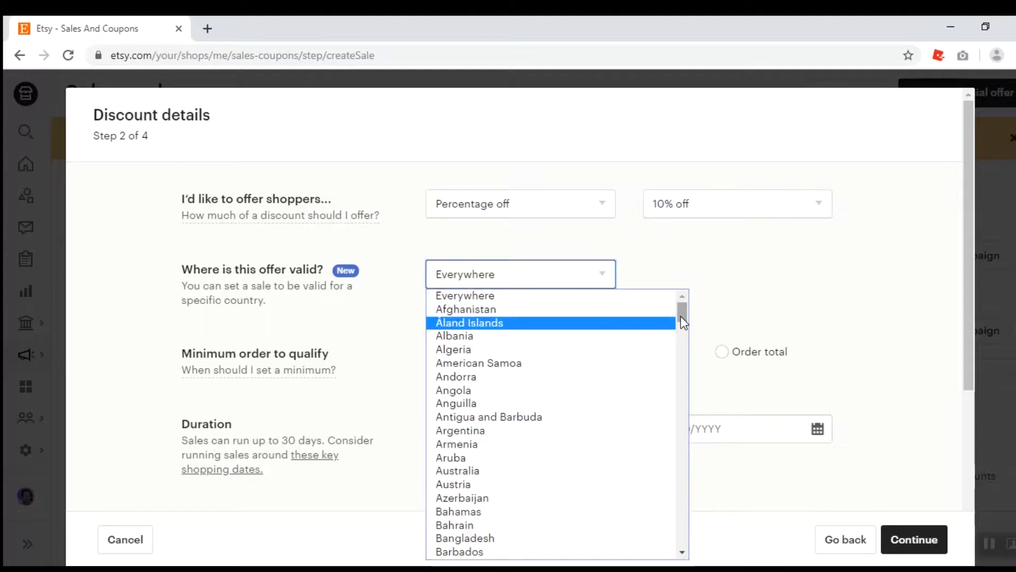
{"action": "left_click_drag", "start_coordinate": [682, 316], "coordinate": [681, 382]}
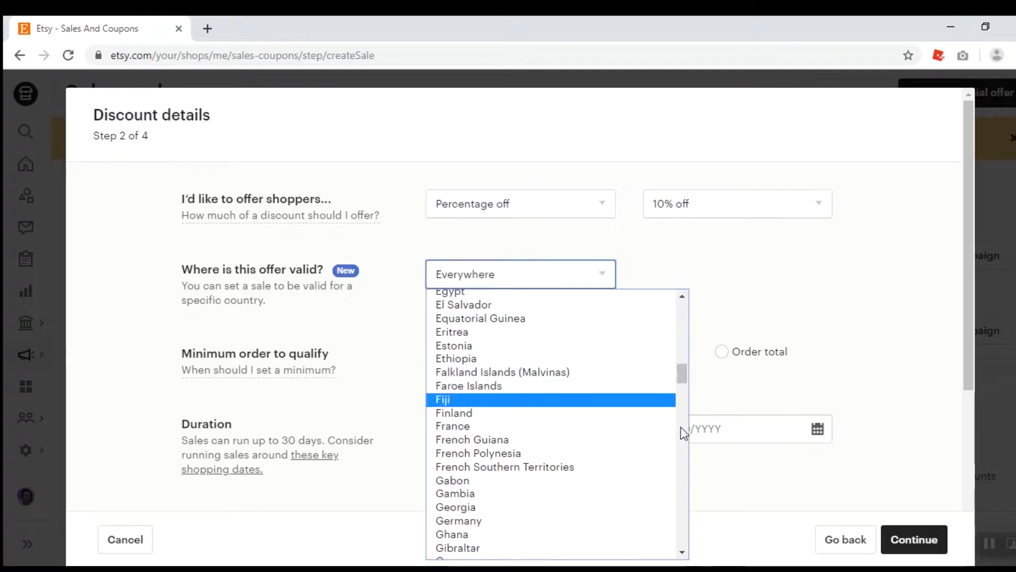
{"action": "left_click", "coordinate": [665, 296]}
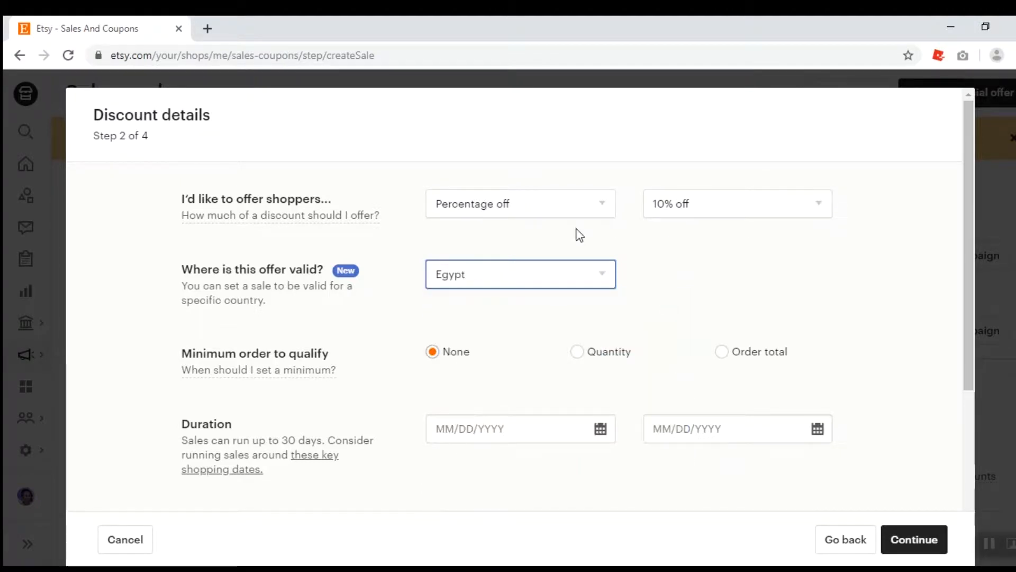
{"action": "left_click", "coordinate": [583, 279]}
{"action": "scroll", "coordinate": [682, 337], "scroll_direction": "up", "scroll_amount": 2}
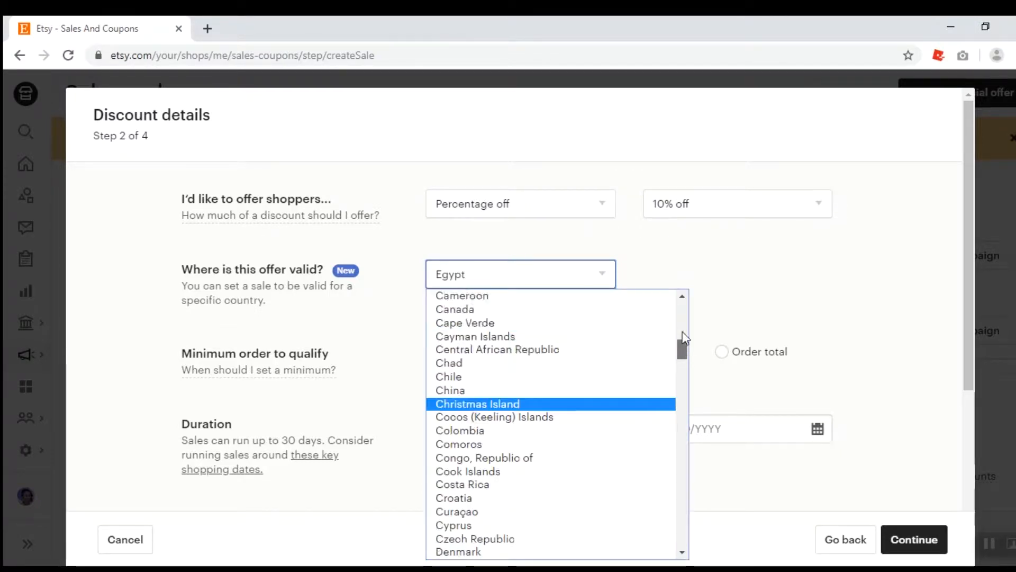
{"action": "left_click_drag", "start_coordinate": [683, 338], "coordinate": [683, 291]}
{"action": "left_click", "coordinate": [611, 293]}
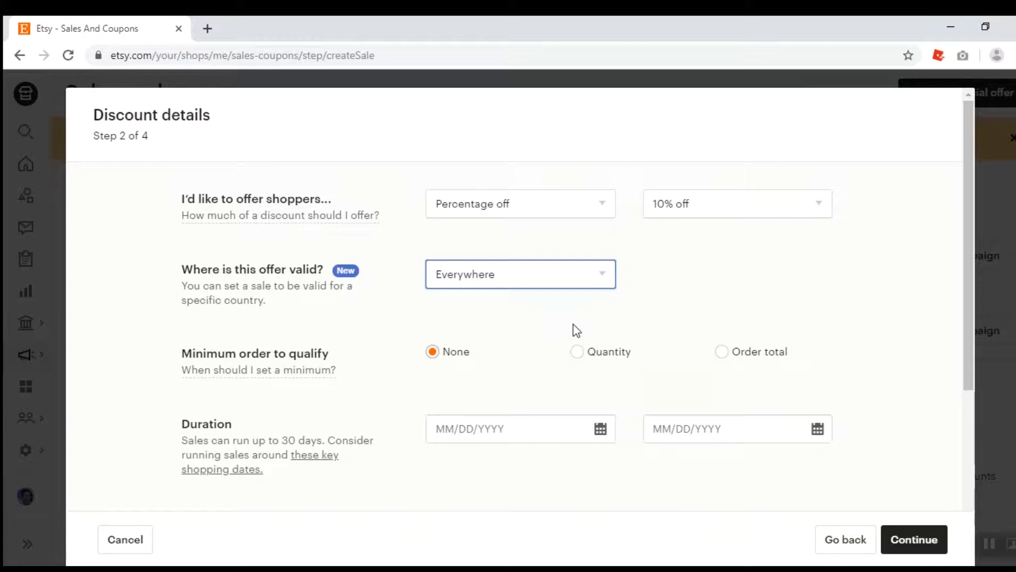
Try the Quantity and Order total minimum-order options, then return to None
{"action": "left_click", "coordinate": [578, 353]}
{"action": "left_click", "coordinate": [578, 353]}
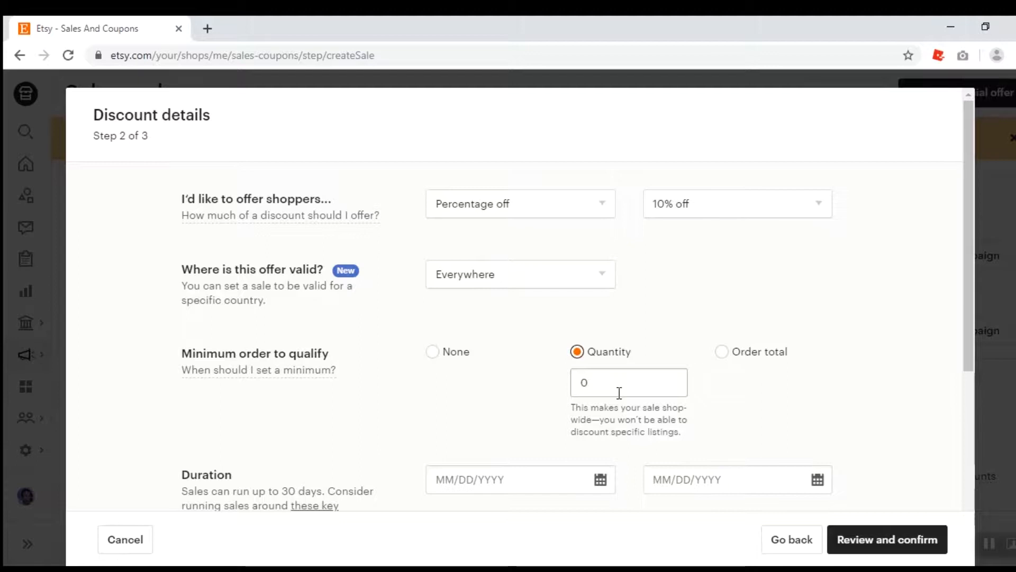
{"action": "left_click", "coordinate": [722, 352]}
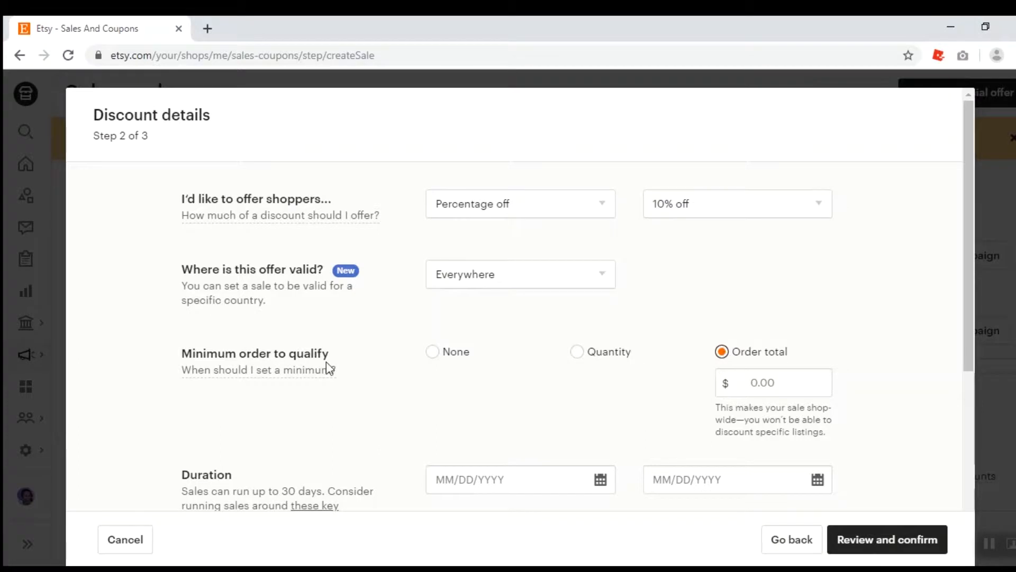
{"action": "left_click", "coordinate": [433, 352]}
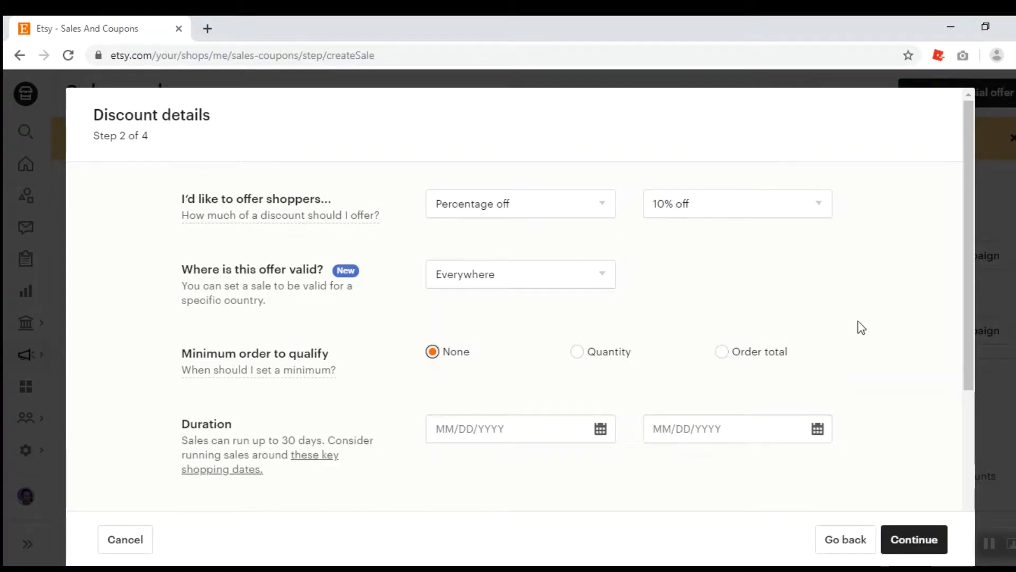
Name the sale ME10
{"action": "scroll", "coordinate": [966, 337], "scroll_direction": "down", "scroll_amount": 3}
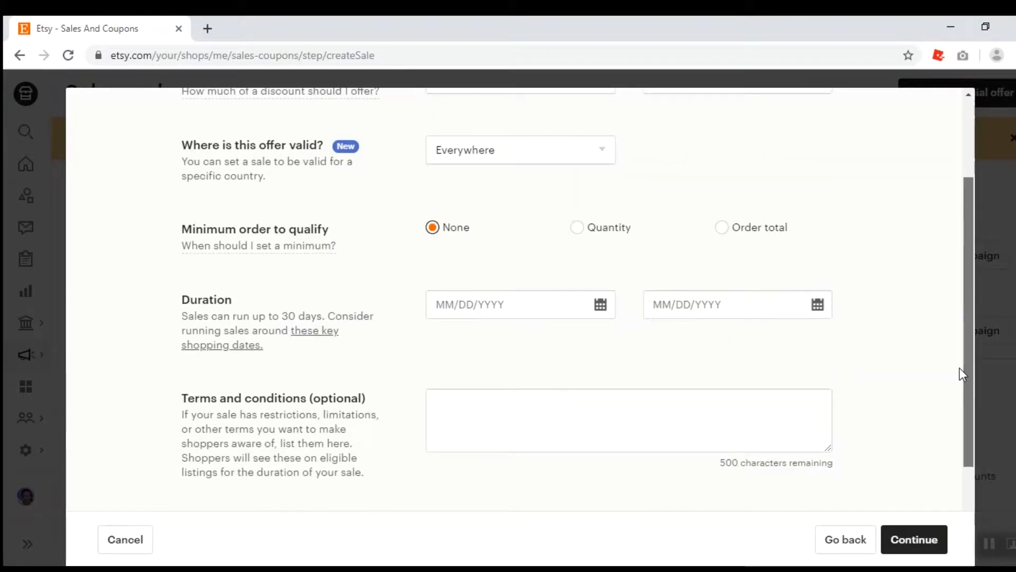
{"action": "left_click", "coordinate": [589, 305]}
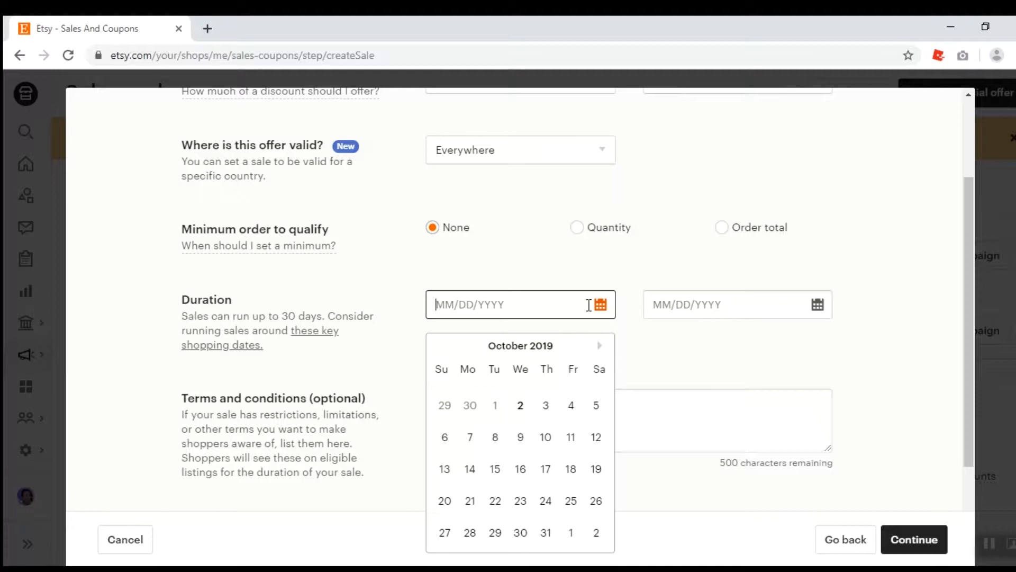
{"action": "left_click", "coordinate": [892, 227]}
{"action": "left_click_drag", "start_coordinate": [964, 275], "coordinate": [957, 359]}
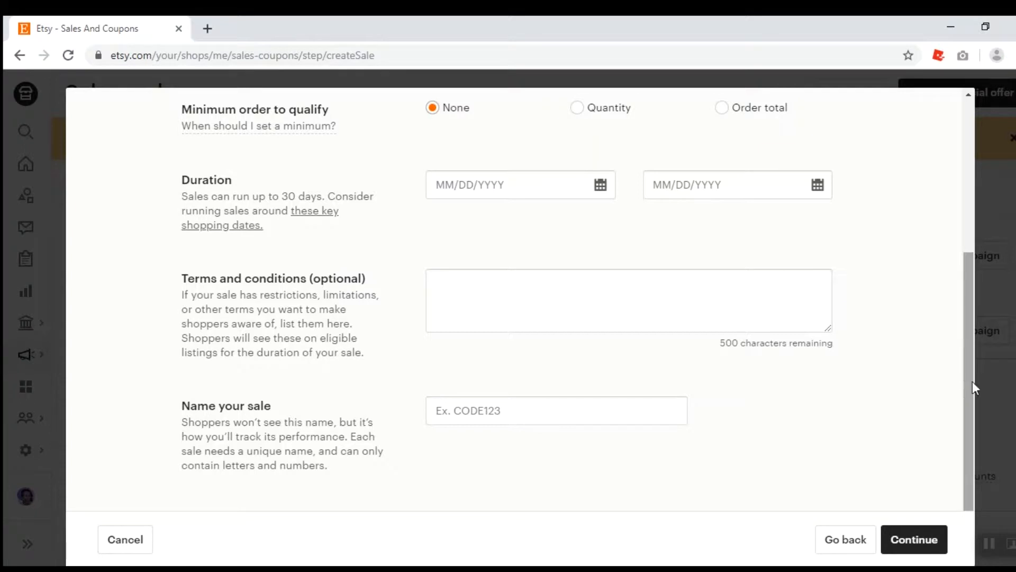
{"action": "left_click", "coordinate": [535, 419]}
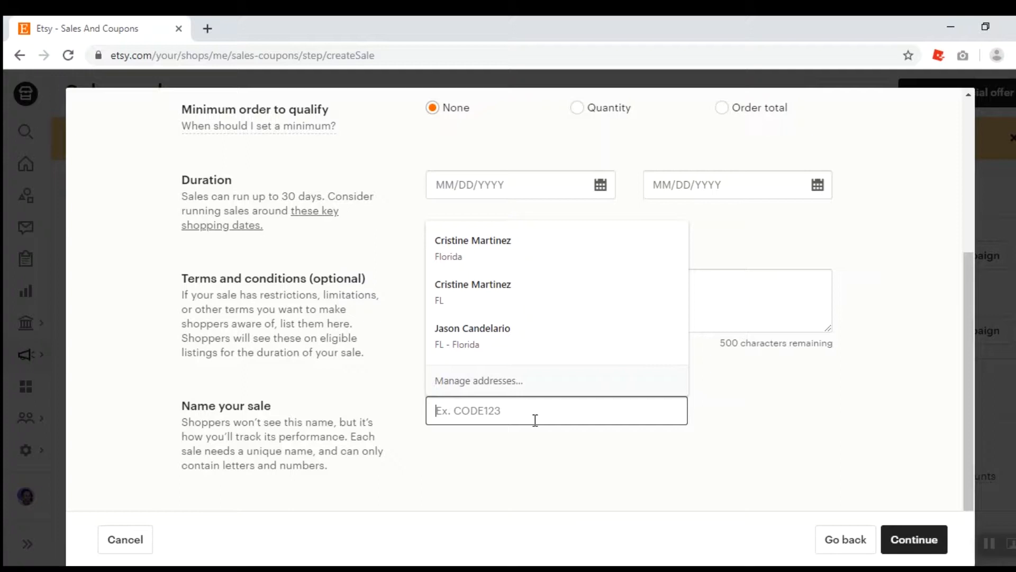
{"action": "type", "text": "M"}
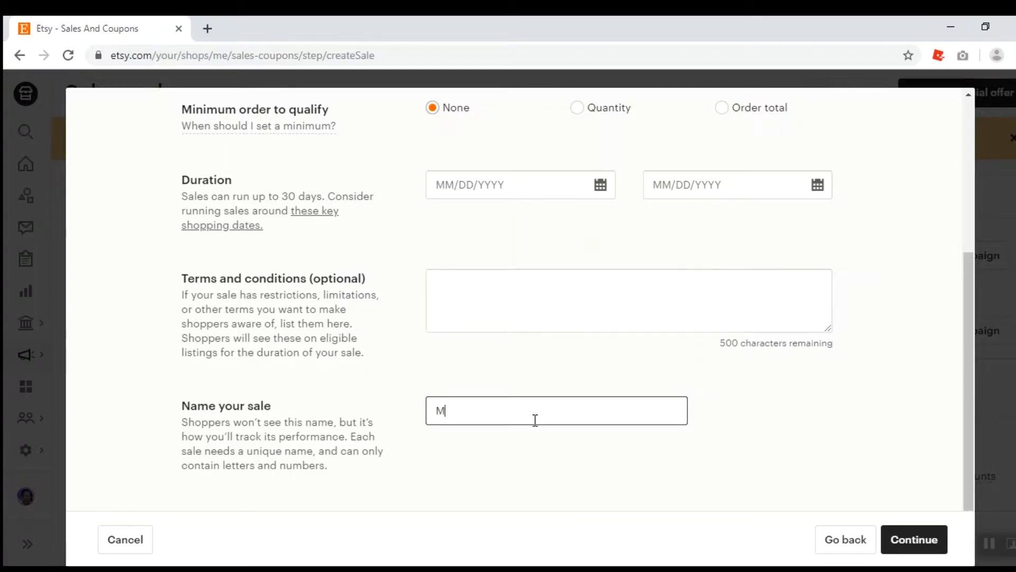
{"action": "type", "text": "E10"}
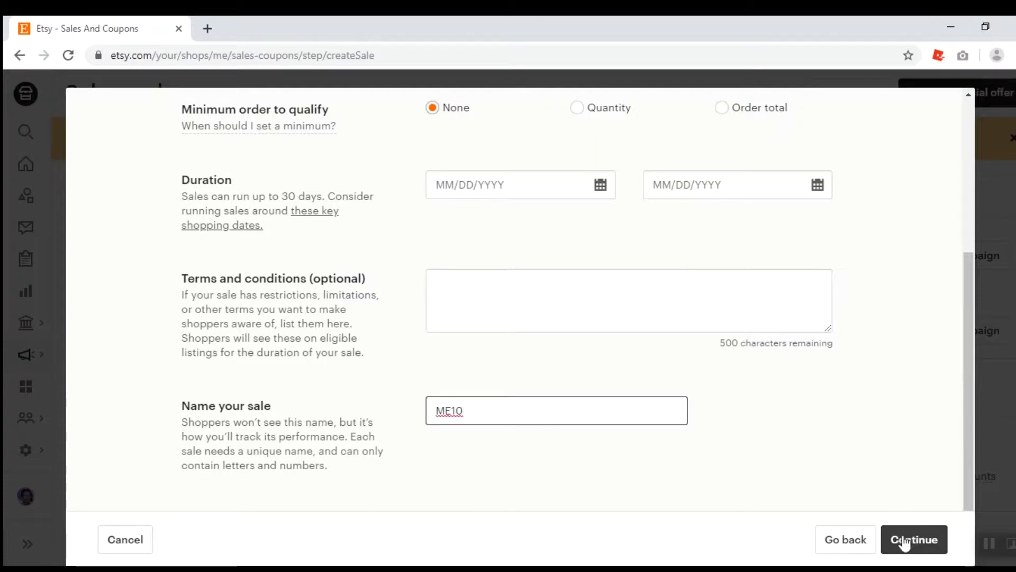
Set the sale duration from 10/02/2019 to 10/03/2019
{"action": "left_click_drag", "start_coordinate": [970, 418], "coordinate": [976, 236]}
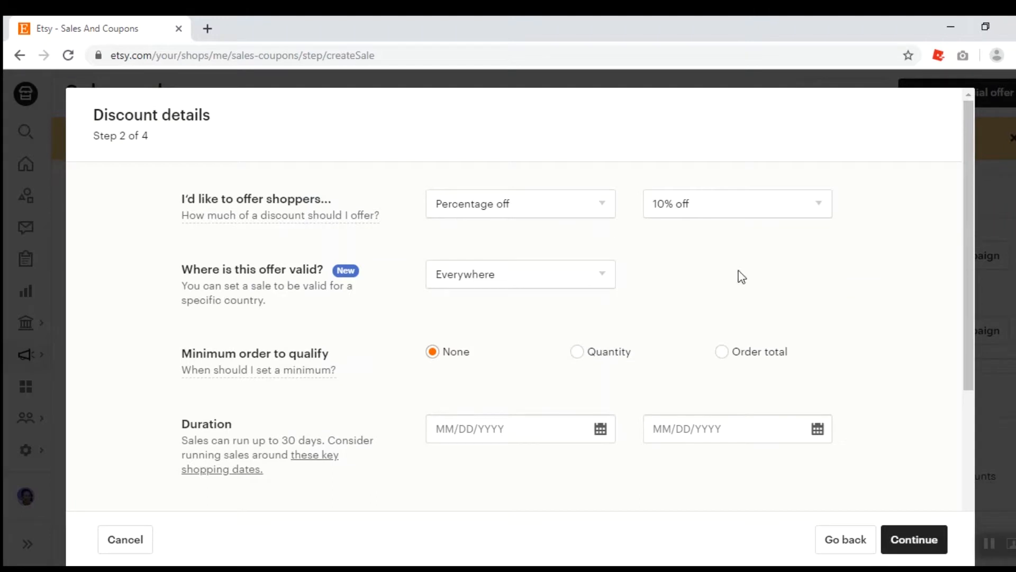
{"action": "left_click", "coordinate": [564, 429]}
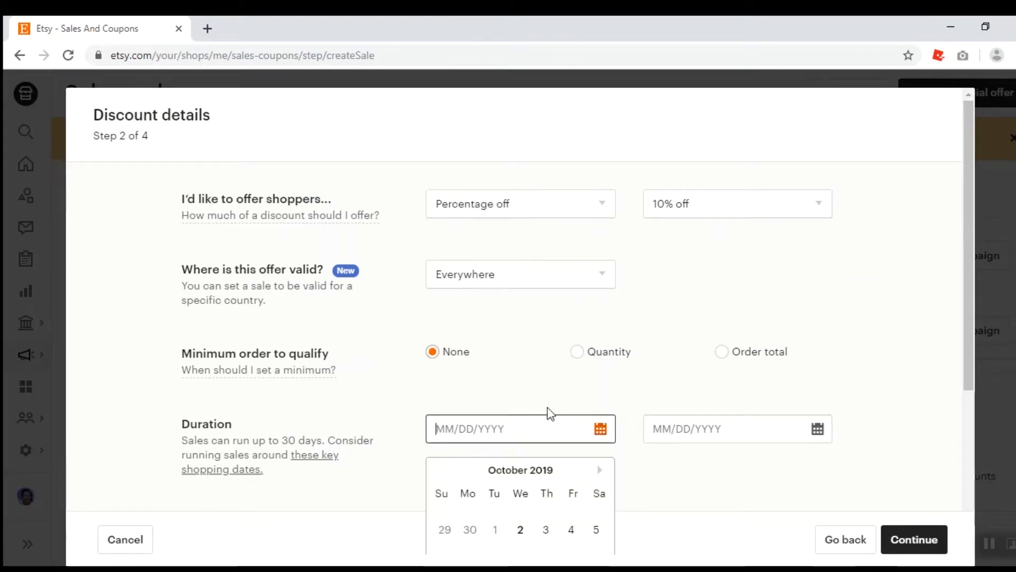
{"action": "left_click", "coordinate": [521, 530]}
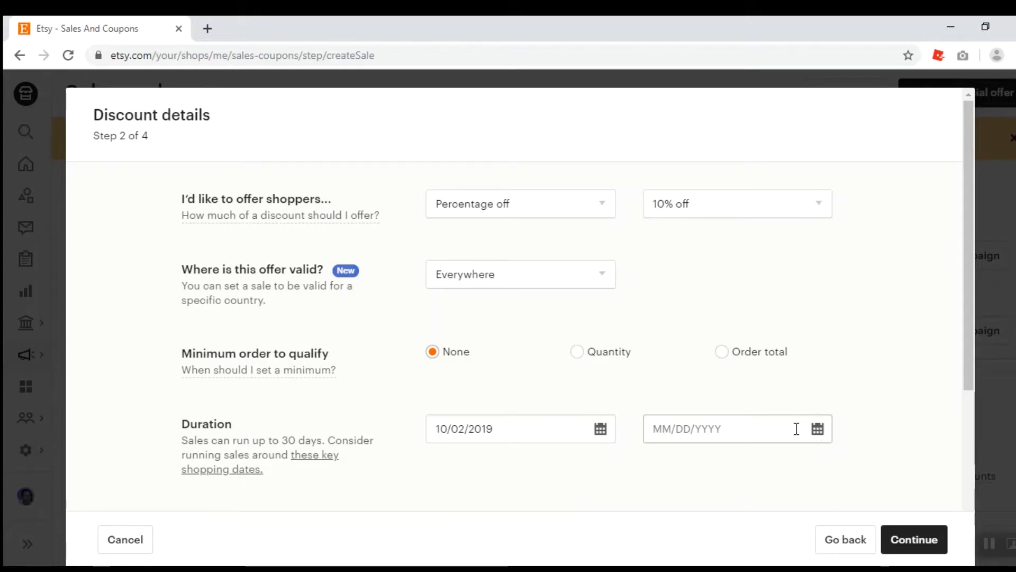
{"action": "left_click", "coordinate": [796, 428]}
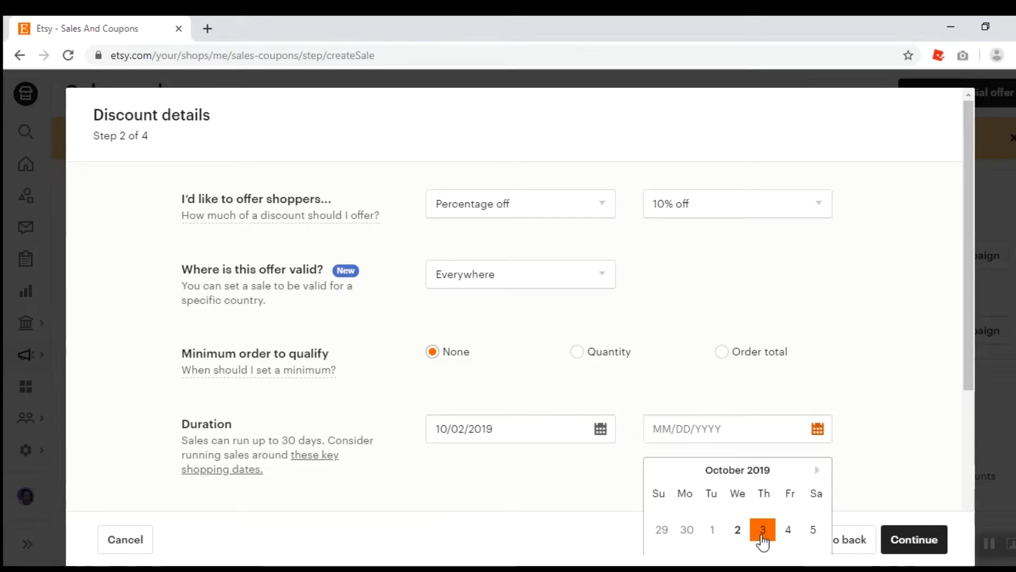
{"action": "left_click", "coordinate": [762, 530]}
Change the sale name to ME00000010 and continue to choosing listings
{"action": "left_click_drag", "start_coordinate": [963, 376], "coordinate": [944, 549]}
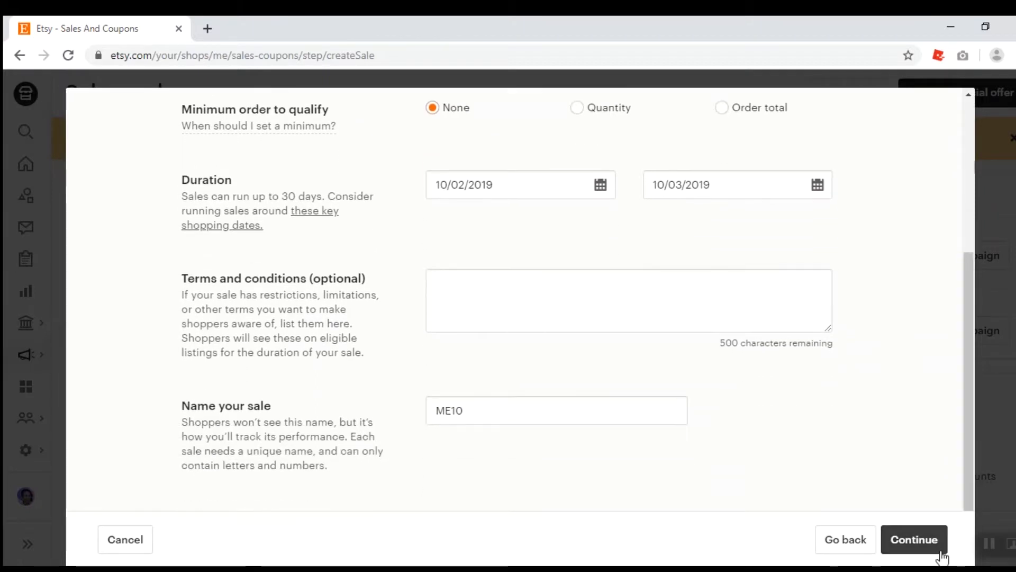
{"action": "left_click", "coordinate": [907, 539]}
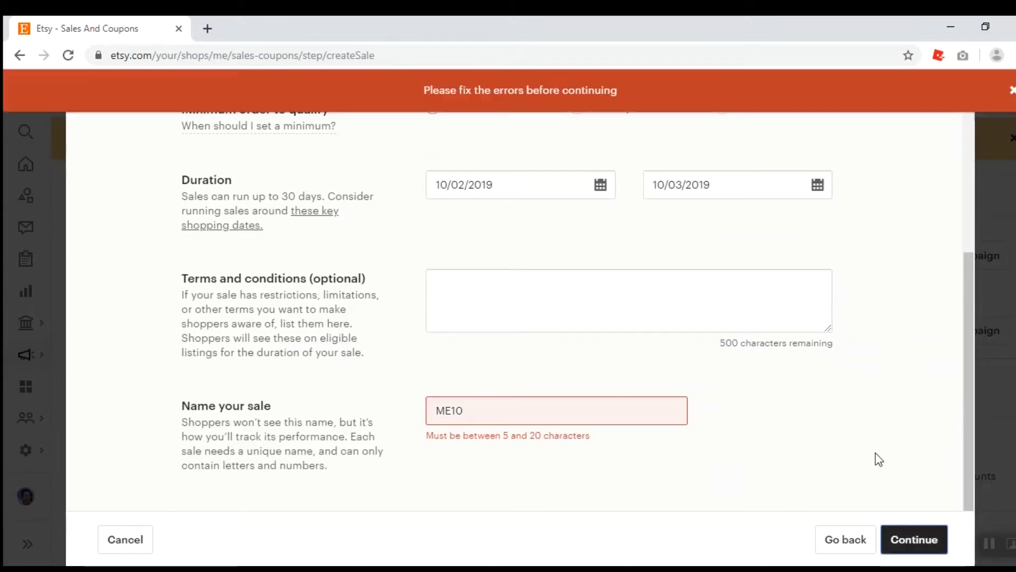
{"action": "left_click", "coordinate": [630, 413]}
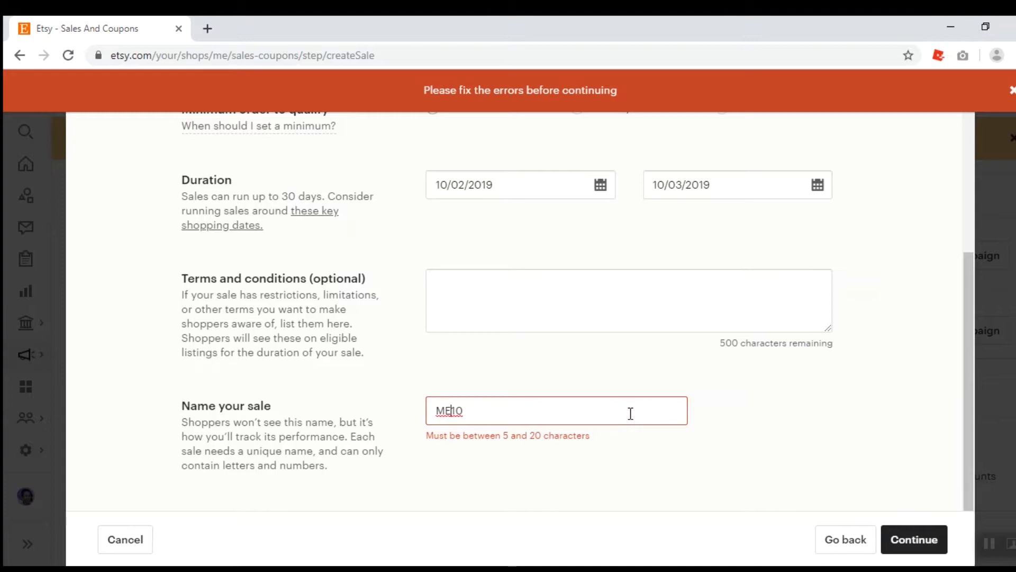
{"action": "type", "text": "000000"}
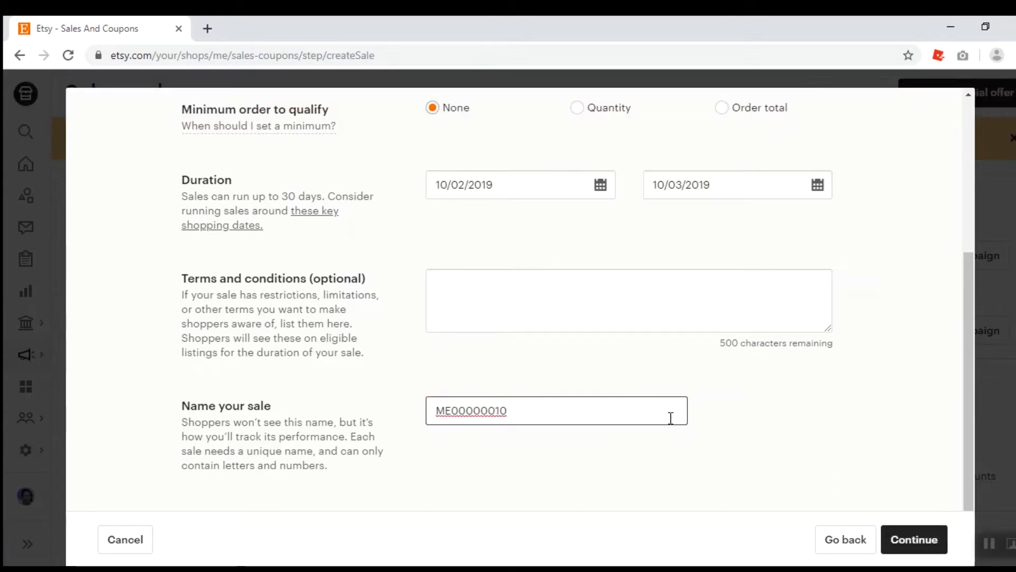
{"action": "left_click", "coordinate": [927, 540]}
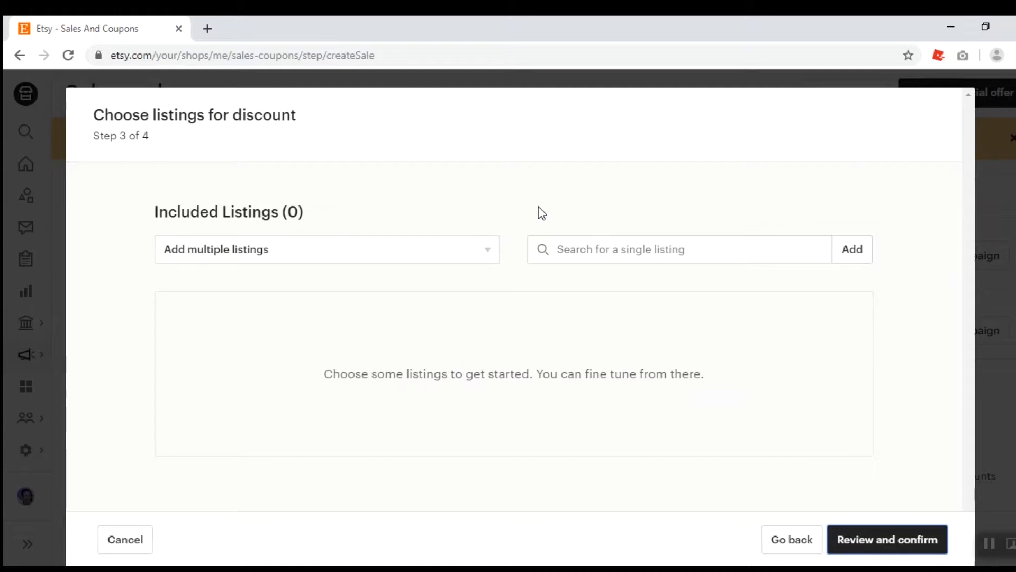
Add all listings from the Travel Buddies section to the sale
{"action": "left_click", "coordinate": [489, 260]}
{"action": "left_click", "coordinate": [489, 260]}
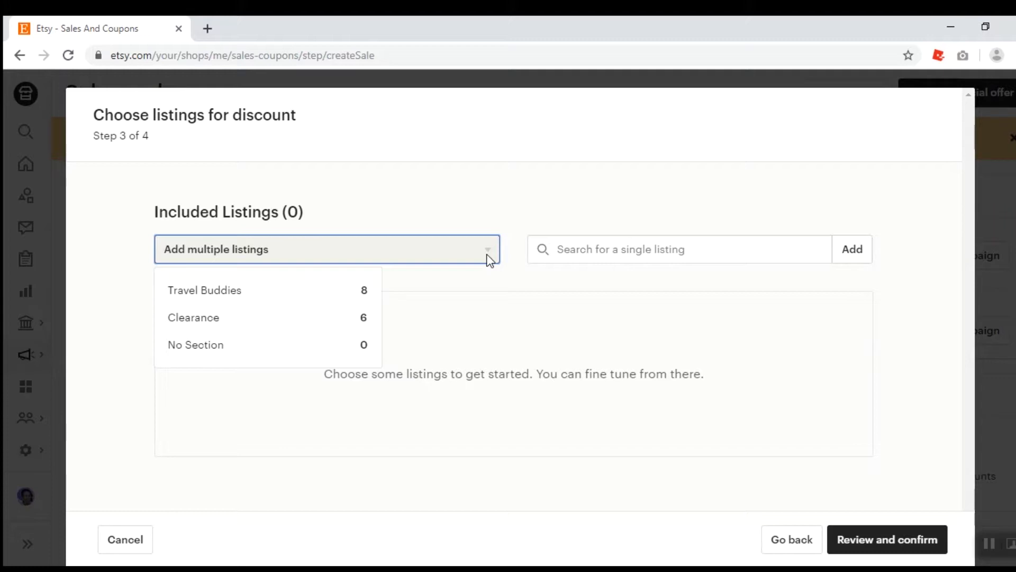
{"action": "left_click", "coordinate": [339, 298]}
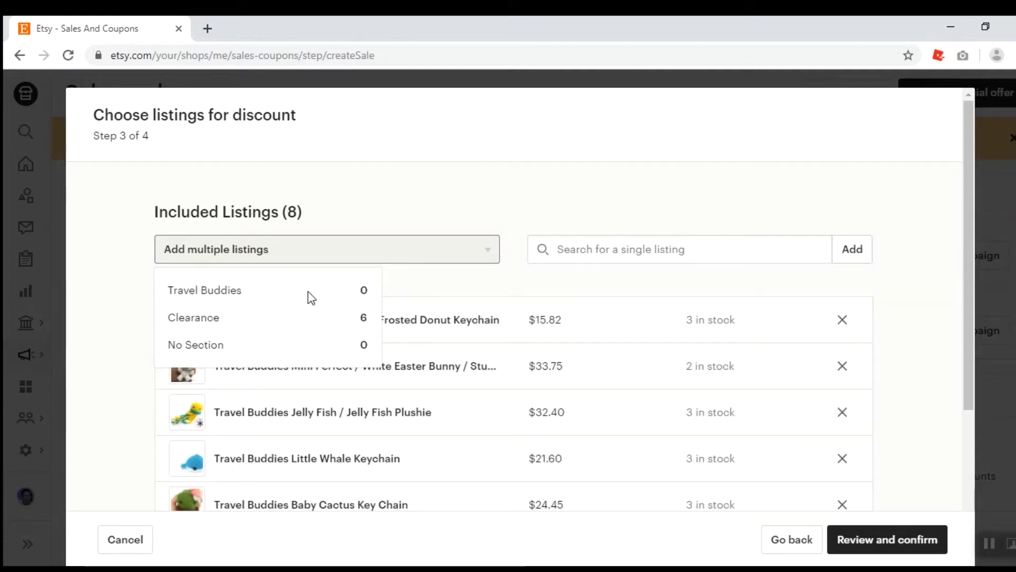
{"action": "left_click", "coordinate": [429, 279]}
{"action": "left_click_drag", "start_coordinate": [964, 325], "coordinate": [948, 442]}
{"action": "left_click_drag", "start_coordinate": [942, 381], "coordinate": [963, 258]}
{"action": "left_click", "coordinate": [435, 233]}
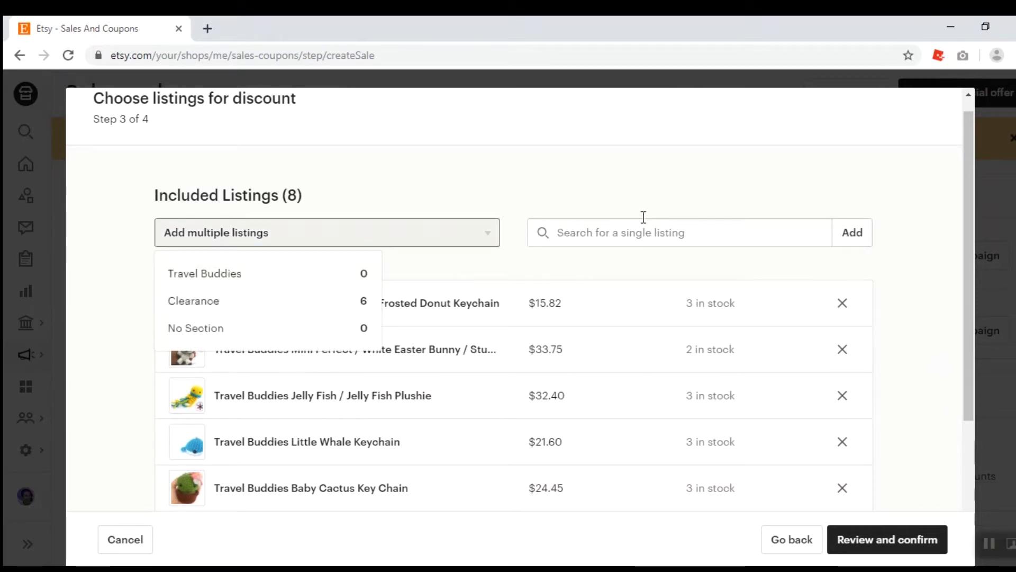
Review the included listings and proceed to review and confirm the sale
{"action": "left_click", "coordinate": [704, 235]}
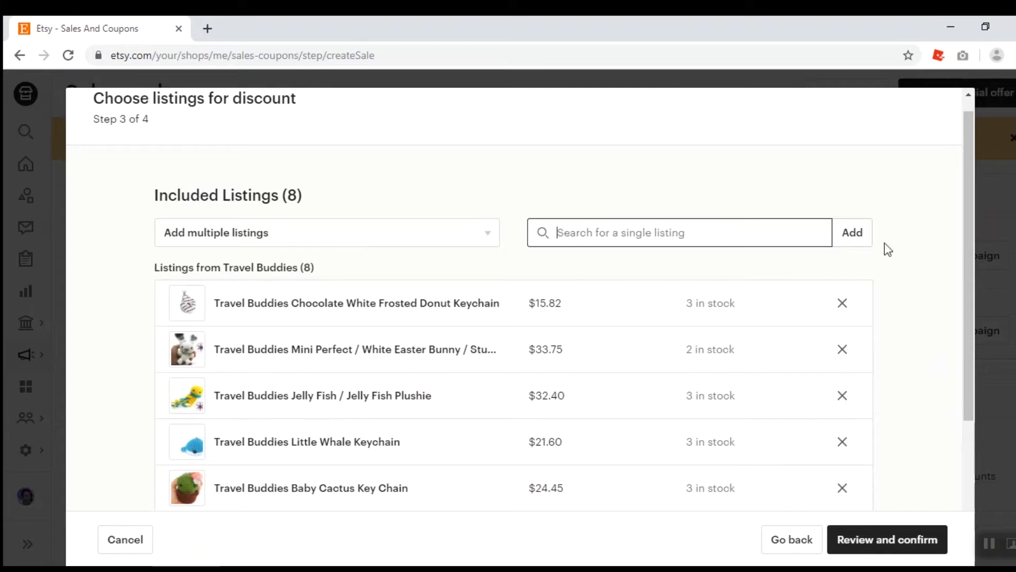
{"action": "left_click_drag", "start_coordinate": [970, 259], "coordinate": [958, 390]}
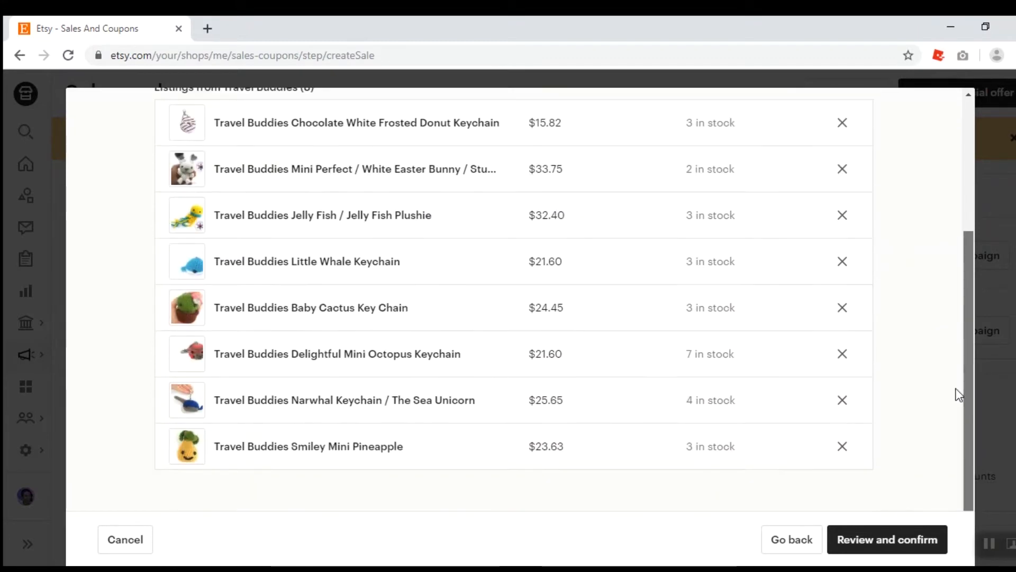
{"action": "left_click", "coordinate": [883, 544]}
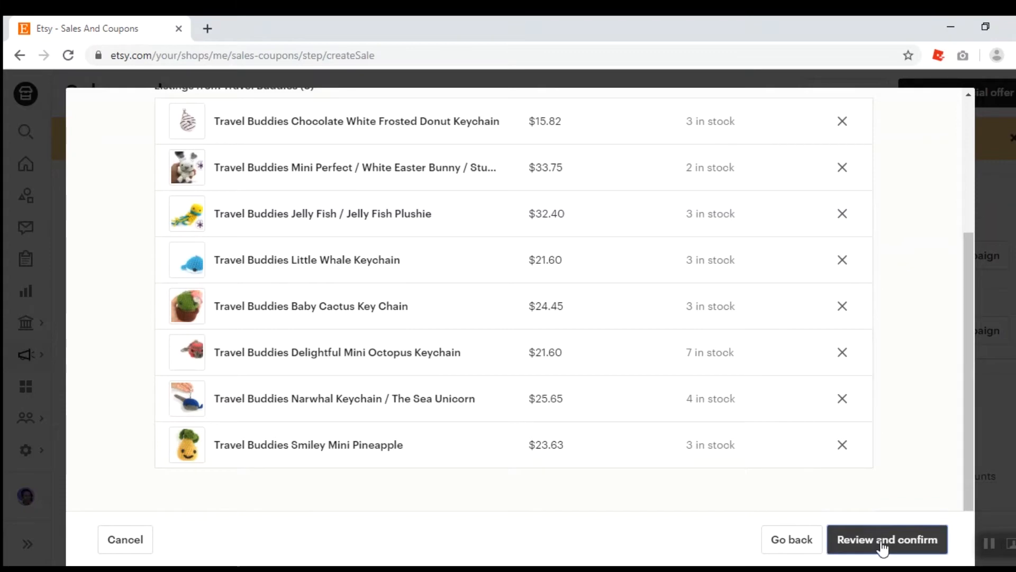